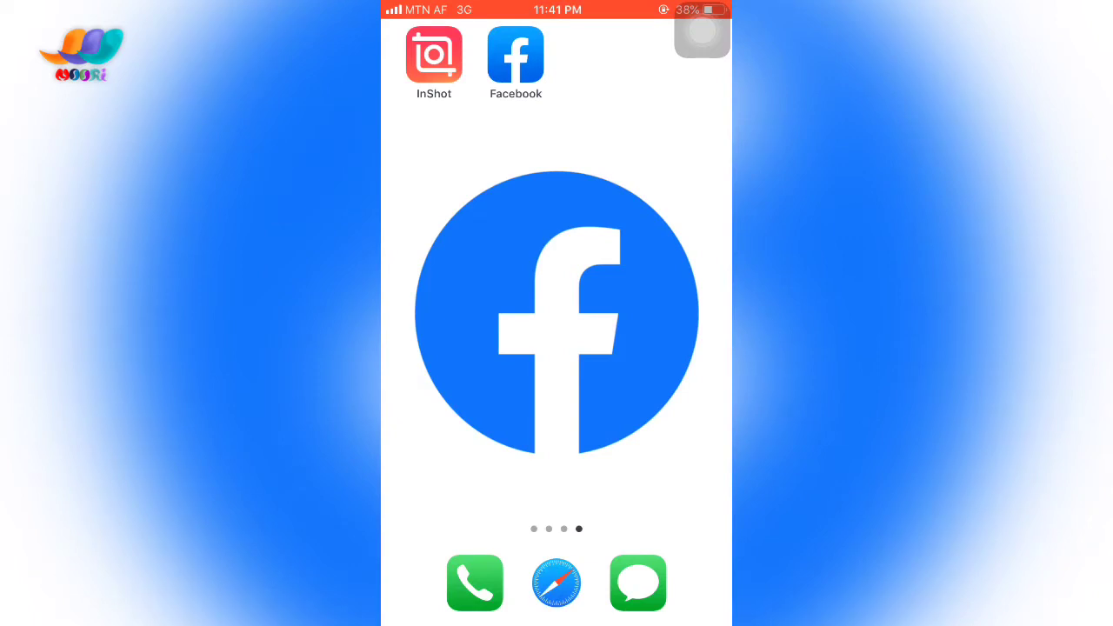
Step: Launch the Facebook app and scroll through its opening screen
{"action": "left_click", "coordinate": [516, 55]}
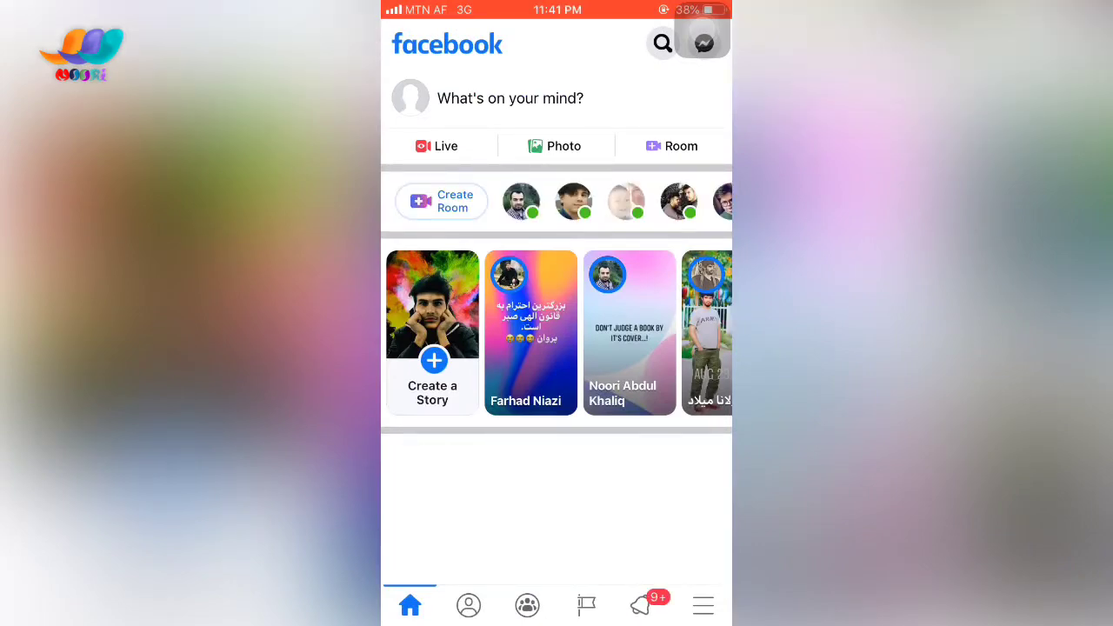
{"action": "scroll", "coordinate": [556, 347], "scroll_direction": "down", "scroll_amount": 5}
{"action": "scroll", "coordinate": [557, 347], "scroll_direction": "up", "scroll_amount": 5}
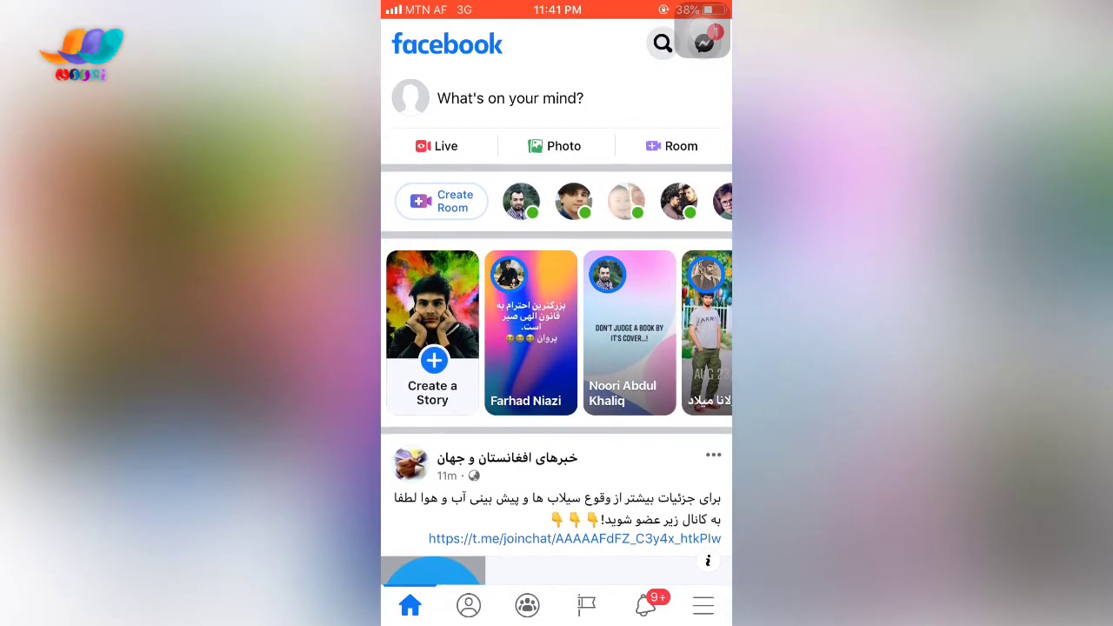
{"action": "mouse_move", "coordinate": [705, 39]}
{"action": "left_mouse_down"}
{"action": "mouse_move", "coordinate": [686, 609]}
{"action": "mouse_move", "coordinate": [609, 509]}
{"action": "left_mouse_up"}
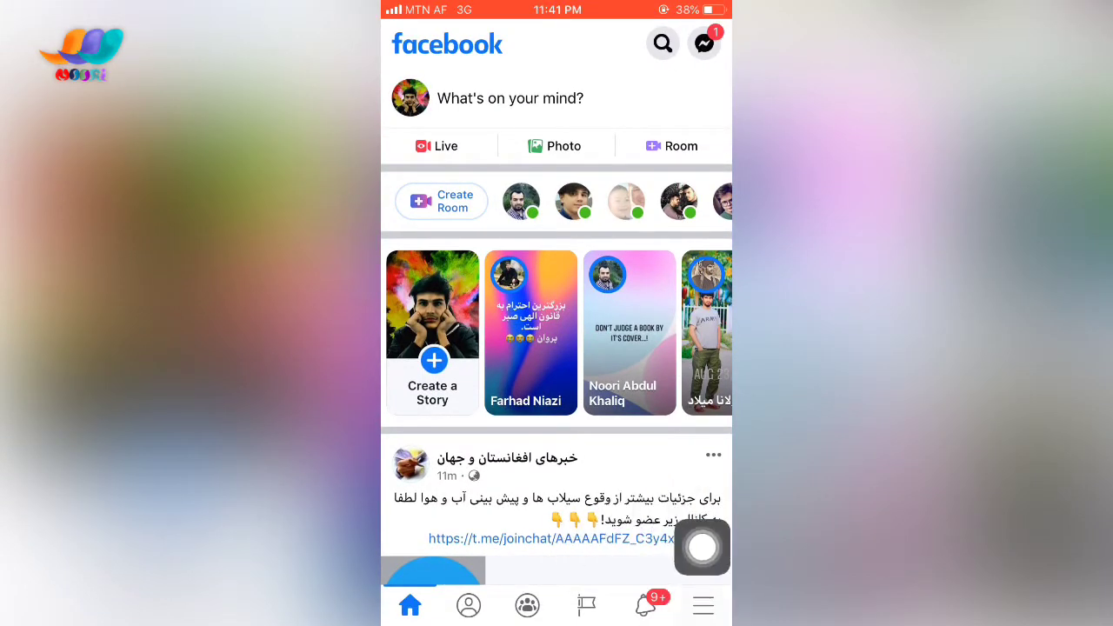
Step: Open Settings from the Menu tab's Settings & Privacy section
{"action": "left_click", "coordinate": [703, 605]}
{"action": "scroll", "coordinate": [556, 348], "scroll_direction": "down", "scroll_amount": 5}
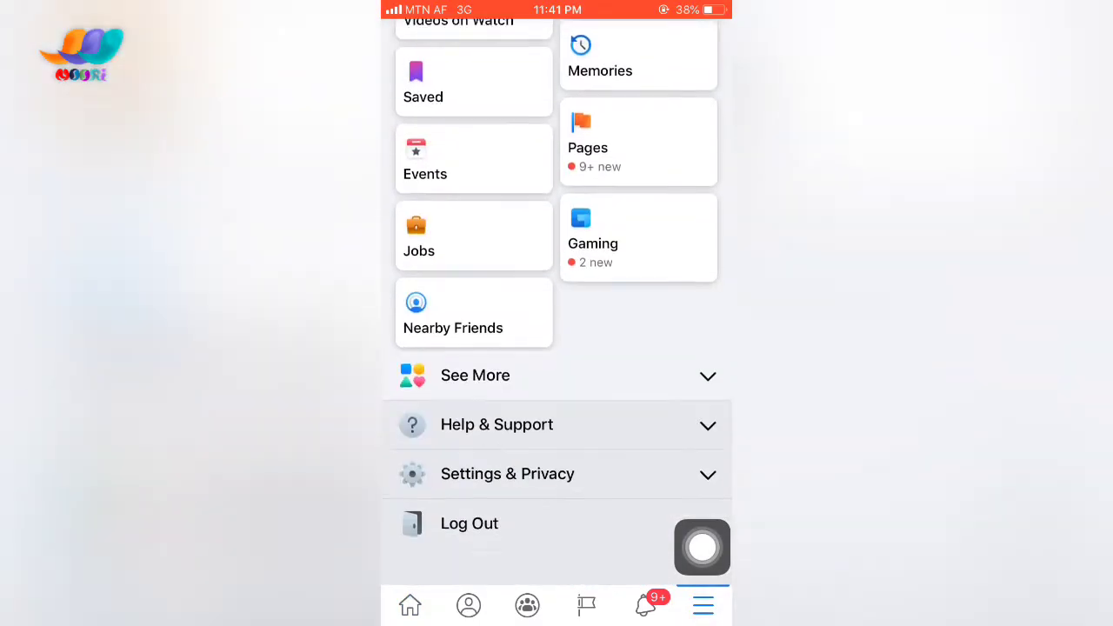
{"action": "mouse_move", "coordinate": [702, 547]}
{"action": "left_mouse_down"}
{"action": "mouse_move", "coordinate": [435, 527]}
{"action": "mouse_move", "coordinate": [701, 510]}
{"action": "left_mouse_up"}
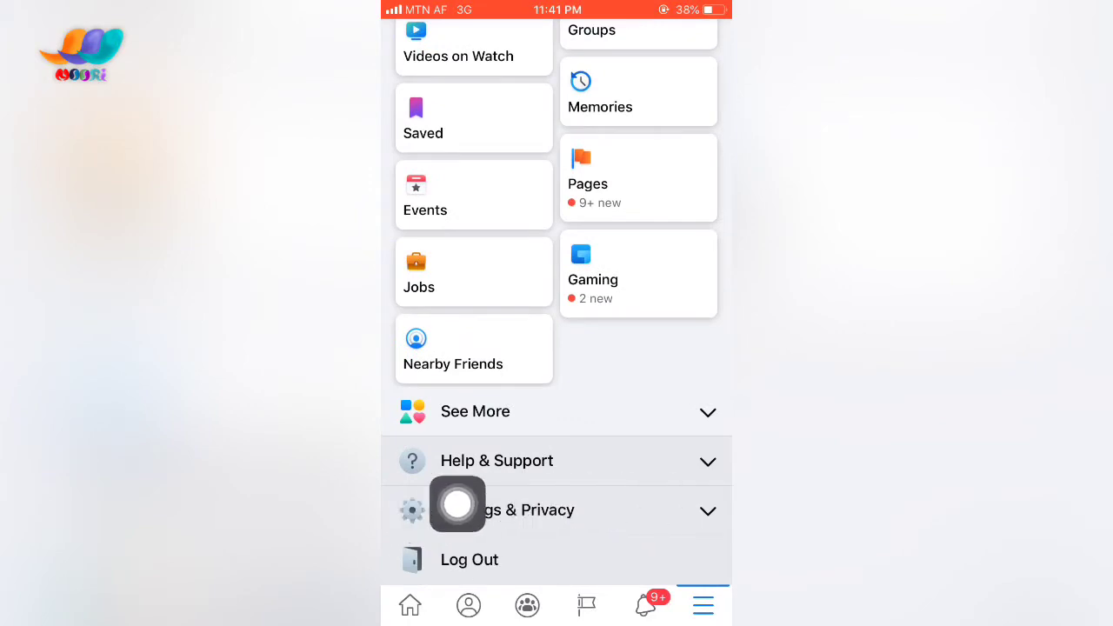
{"action": "left_click", "coordinate": [507, 509]}
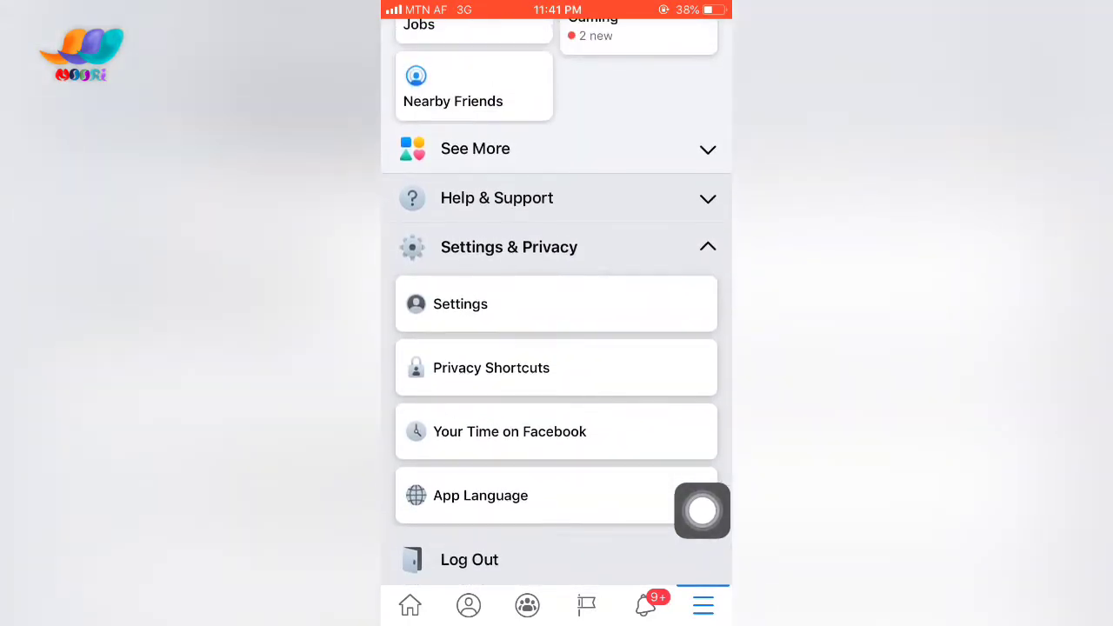
{"action": "mouse_move", "coordinate": [701, 510]}
{"action": "left_mouse_down"}
{"action": "mouse_move", "coordinate": [510, 292]}
{"action": "mouse_move", "coordinate": [702, 294]}
{"action": "left_mouse_up"}
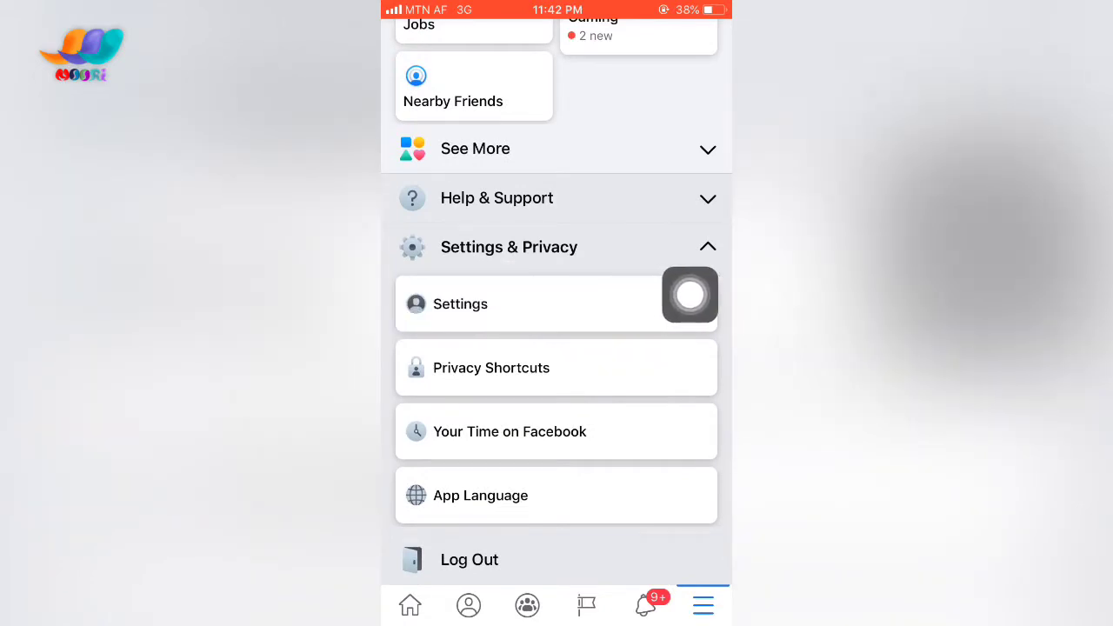
{"action": "left_click", "coordinate": [460, 303]}
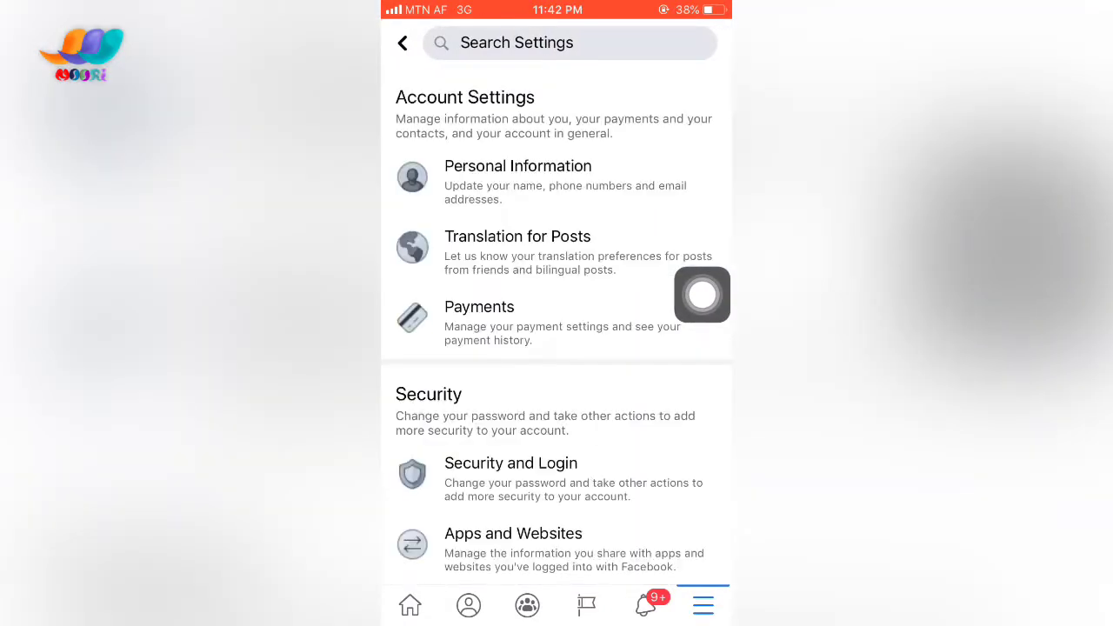
Step: Scroll down to the Privacy section of Settings and open Blocking
{"action": "mouse_move", "coordinate": [701, 295]}
{"action": "left_mouse_down"}
{"action": "mouse_move", "coordinate": [559, 484]}
{"action": "mouse_move", "coordinate": [586, 94]}
{"action": "mouse_move", "coordinate": [427, 427]}
{"action": "mouse_move", "coordinate": [716, 371]}
{"action": "left_mouse_up"}
{"action": "scroll", "coordinate": [557, 348], "scroll_direction": "down", "scroll_amount": 5}
{"action": "scroll", "coordinate": [556, 348], "scroll_direction": "down", "scroll_amount": 5}
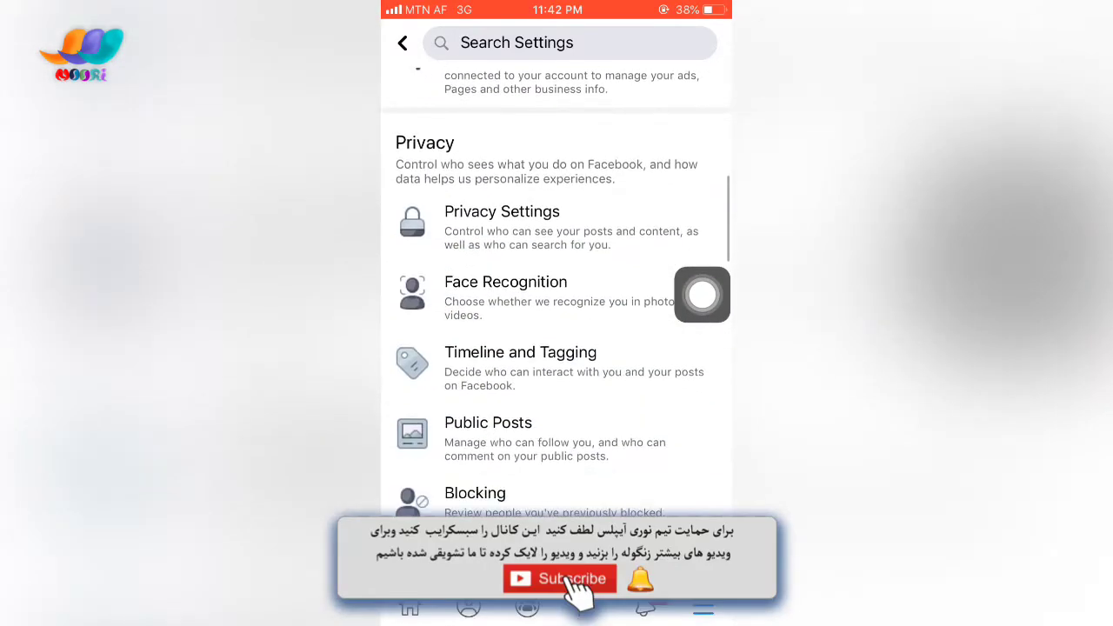
{"action": "scroll", "coordinate": [556, 347], "scroll_direction": "down", "scroll_amount": 3}
{"action": "mouse_move", "coordinate": [701, 295]}
{"action": "left_mouse_down"}
{"action": "mouse_move", "coordinate": [439, 314]}
{"action": "mouse_move", "coordinate": [631, 287]}
{"action": "mouse_move", "coordinate": [684, 303]}
{"action": "mouse_move", "coordinate": [506, 315]}
{"action": "mouse_move", "coordinate": [701, 294]}
{"action": "mouse_move", "coordinate": [616, 377]}
{"action": "mouse_move", "coordinate": [701, 293]}
{"action": "mouse_move", "coordinate": [611, 293]}
{"action": "mouse_move", "coordinate": [701, 289]}
{"action": "left_mouse_up"}
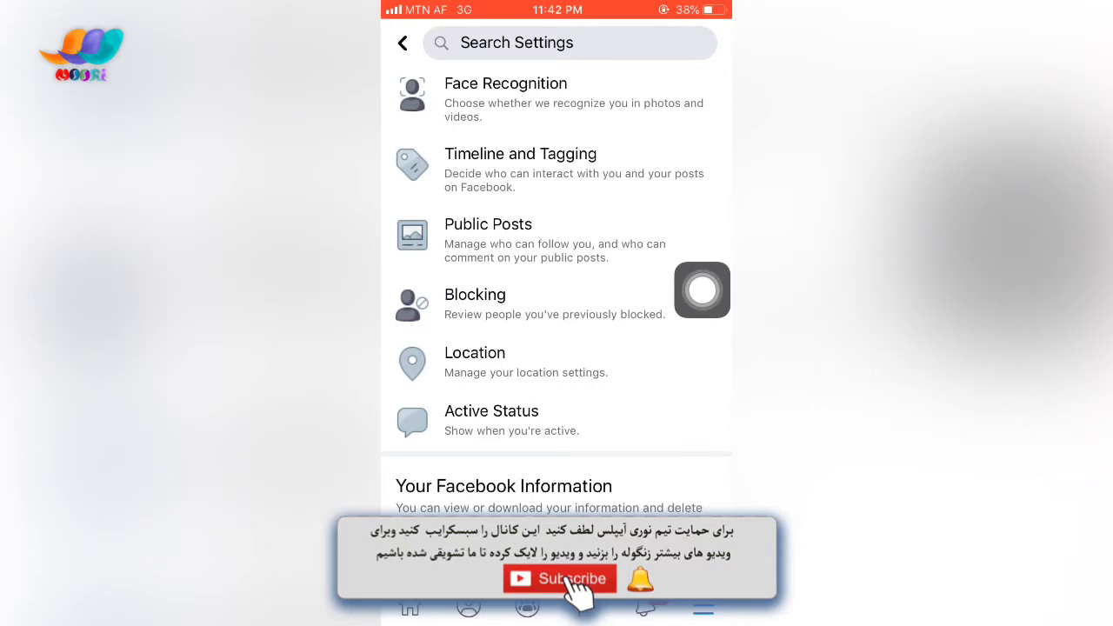
{"action": "mouse_move", "coordinate": [701, 289]}
{"action": "left_mouse_down"}
{"action": "mouse_move", "coordinate": [412, 301]}
{"action": "mouse_move", "coordinate": [700, 301]}
{"action": "left_mouse_up"}
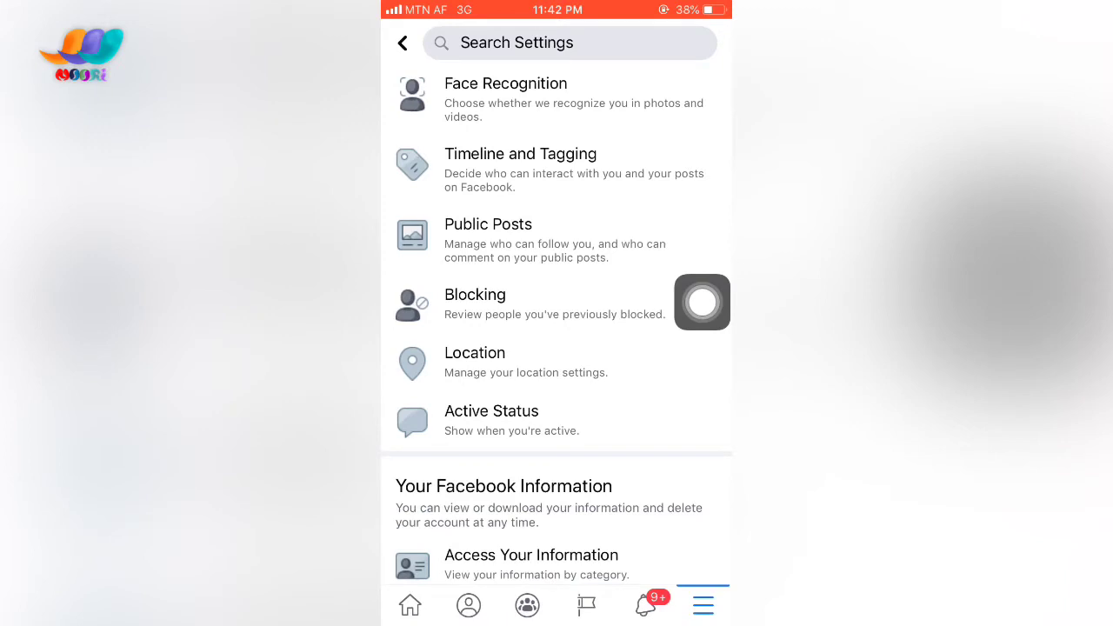
{"action": "left_click", "coordinate": [475, 300]}
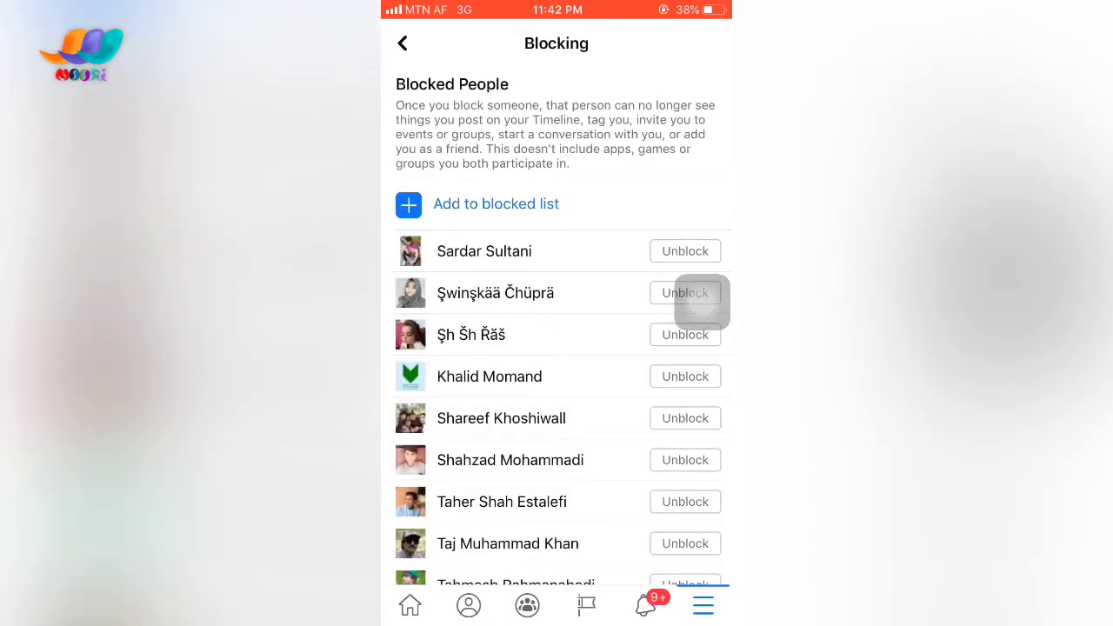
Step: Scroll up and down the Blocked People list to review every blocked account
{"action": "scroll", "coordinate": [556, 400], "scroll_direction": "down", "scroll_amount": 3}
{"action": "scroll", "coordinate": [557, 400], "scroll_direction": "up", "scroll_amount": 3}
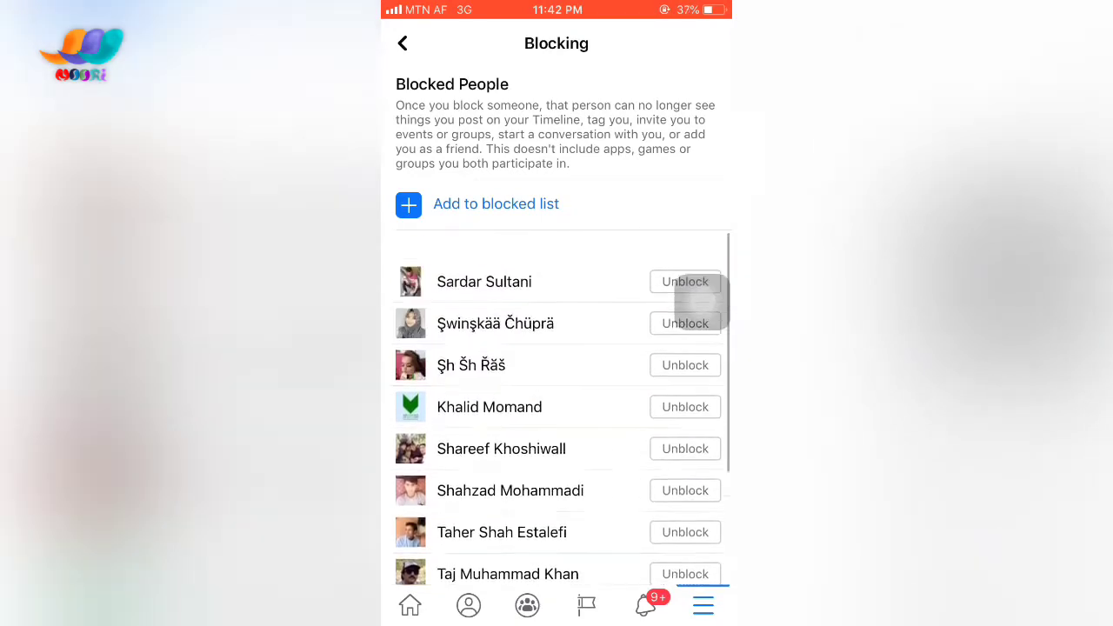
{"action": "scroll", "coordinate": [556, 400], "scroll_direction": "down", "scroll_amount": 3}
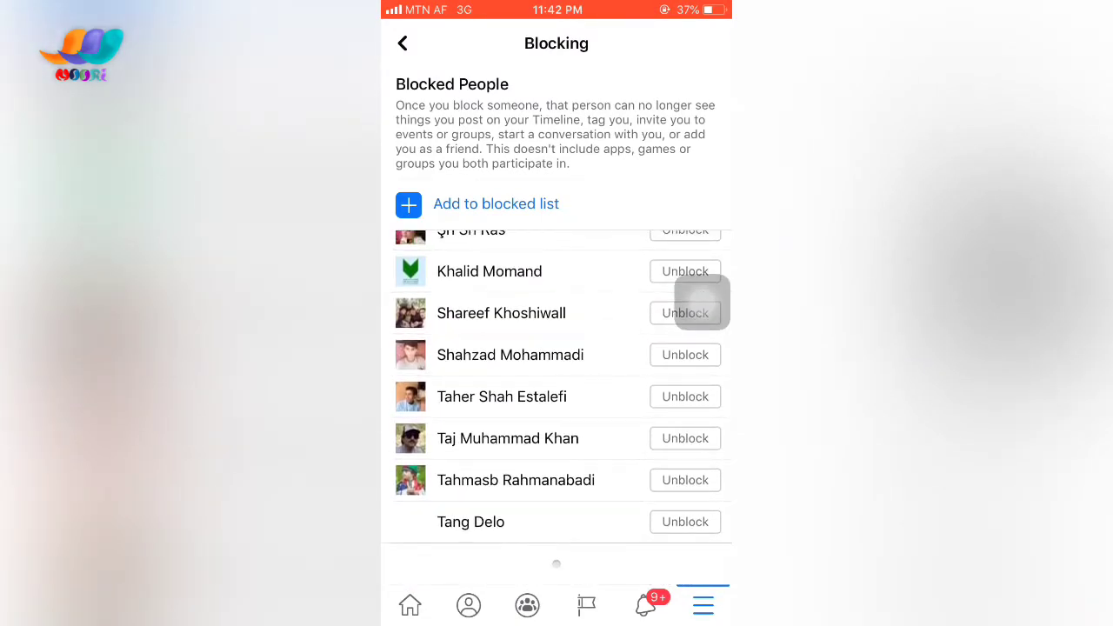
{"action": "scroll", "coordinate": [557, 400], "scroll_direction": "up", "scroll_amount": 5}
{"action": "scroll", "coordinate": [556, 374], "scroll_direction": "down", "scroll_amount": 3}
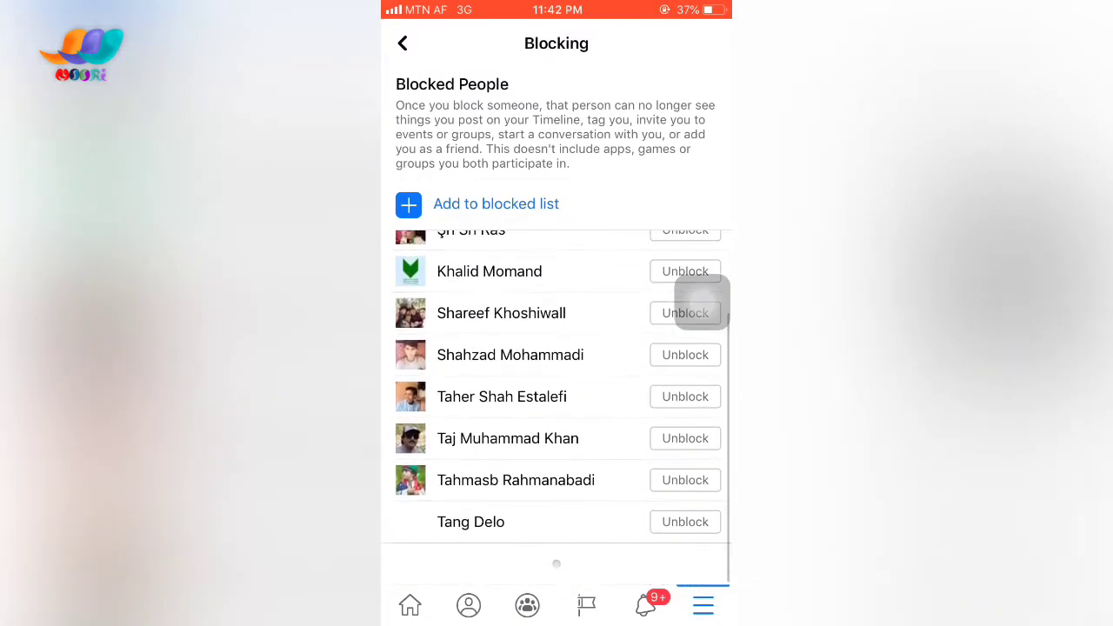
{"action": "scroll", "coordinate": [556, 400], "scroll_direction": "up", "scroll_amount": 5}
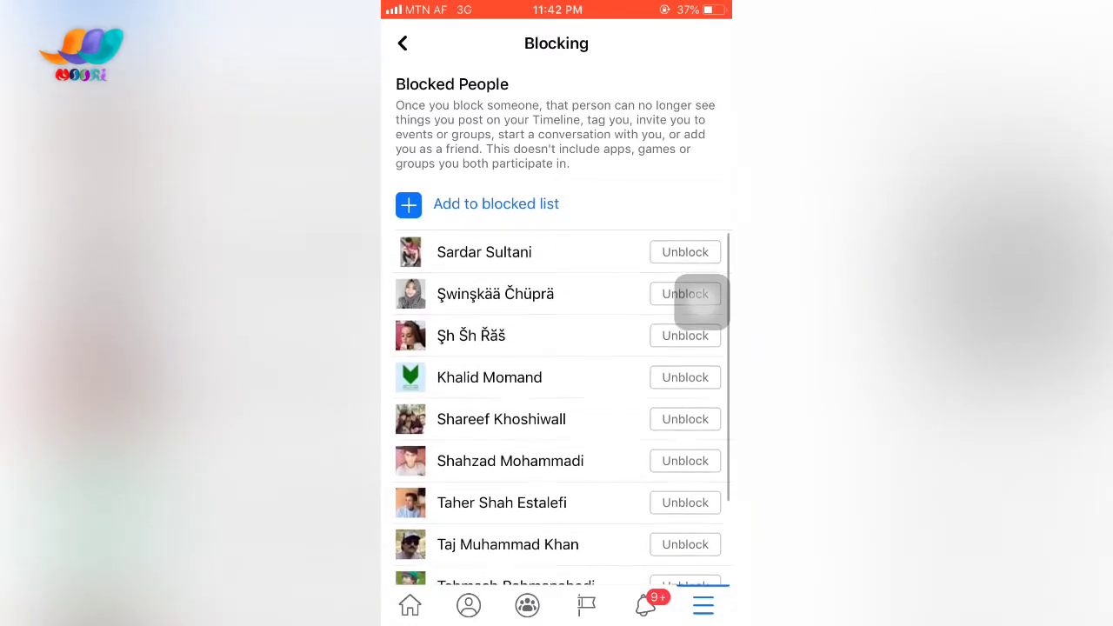
{"action": "mouse_move", "coordinate": [703, 302]}
{"action": "left_mouse_down"}
{"action": "mouse_move", "coordinate": [455, 220]}
{"action": "mouse_move", "coordinate": [703, 204]}
{"action": "left_mouse_up"}
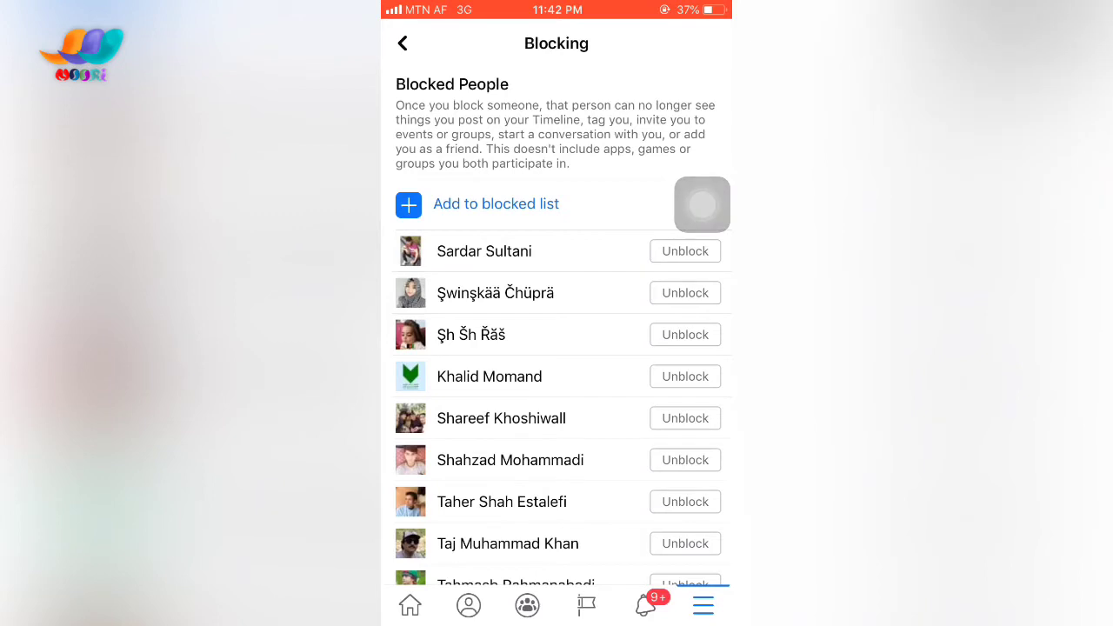
Step: Search 'ch' in Add to blocked list, then block and confirm the Paddy Rice Price Changes page
{"action": "left_click", "coordinate": [496, 203]}
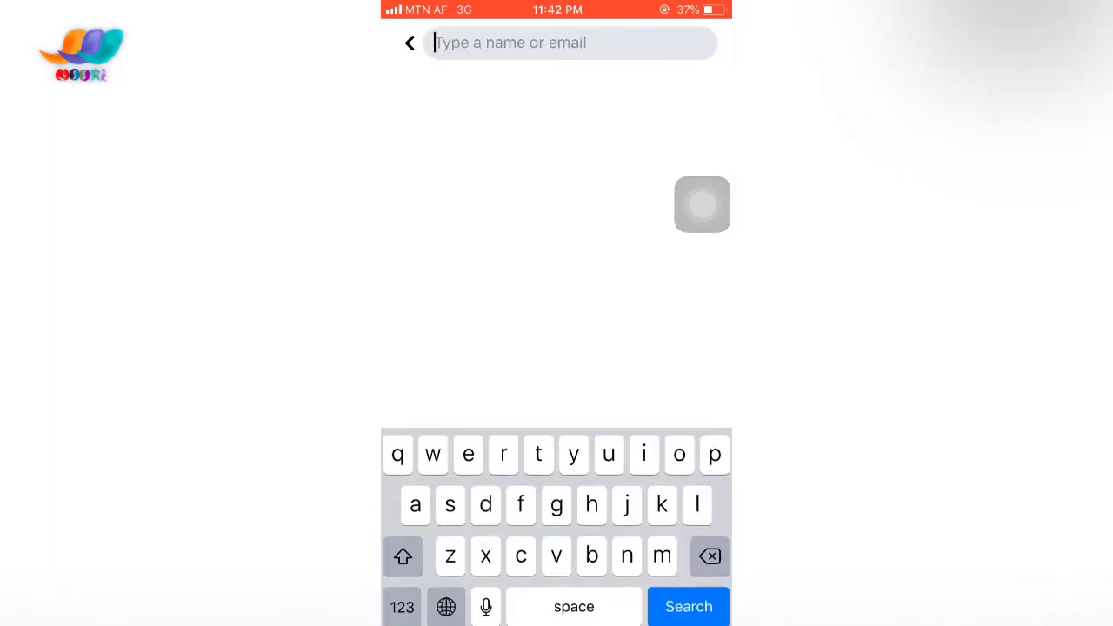
{"action": "type", "text": "cx"}
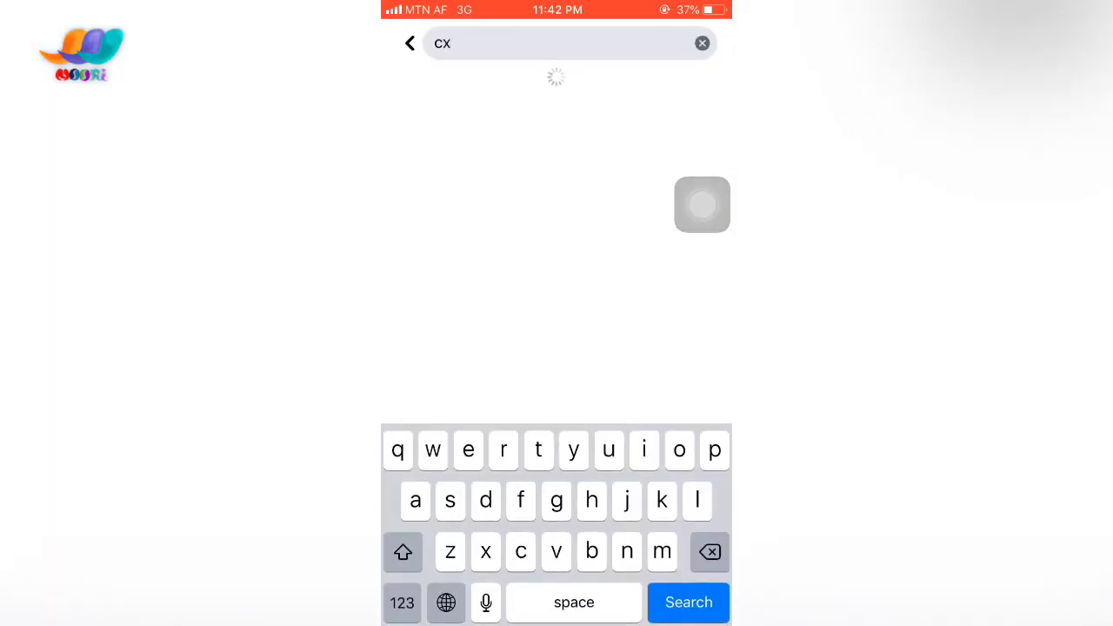
{"action": "key", "text": "BackSpace"}
{"action": "type", "text": "h"}
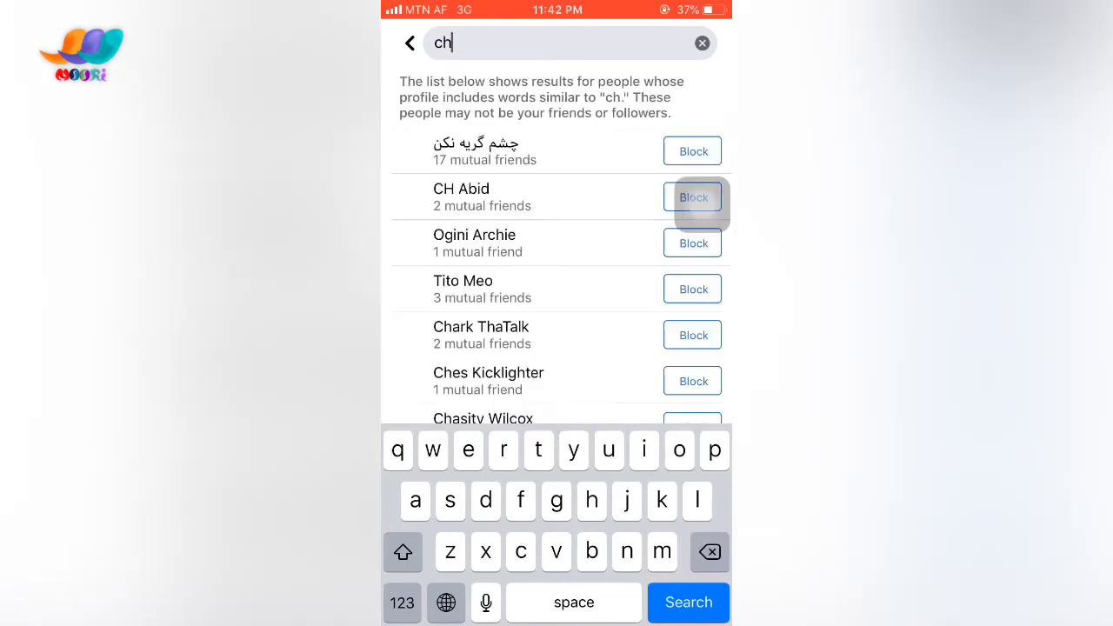
{"action": "left_click_drag", "start_coordinate": [701, 205], "coordinate": [410, 242]}
{"action": "scroll", "coordinate": [556, 260], "scroll_direction": "down", "scroll_amount": 3}
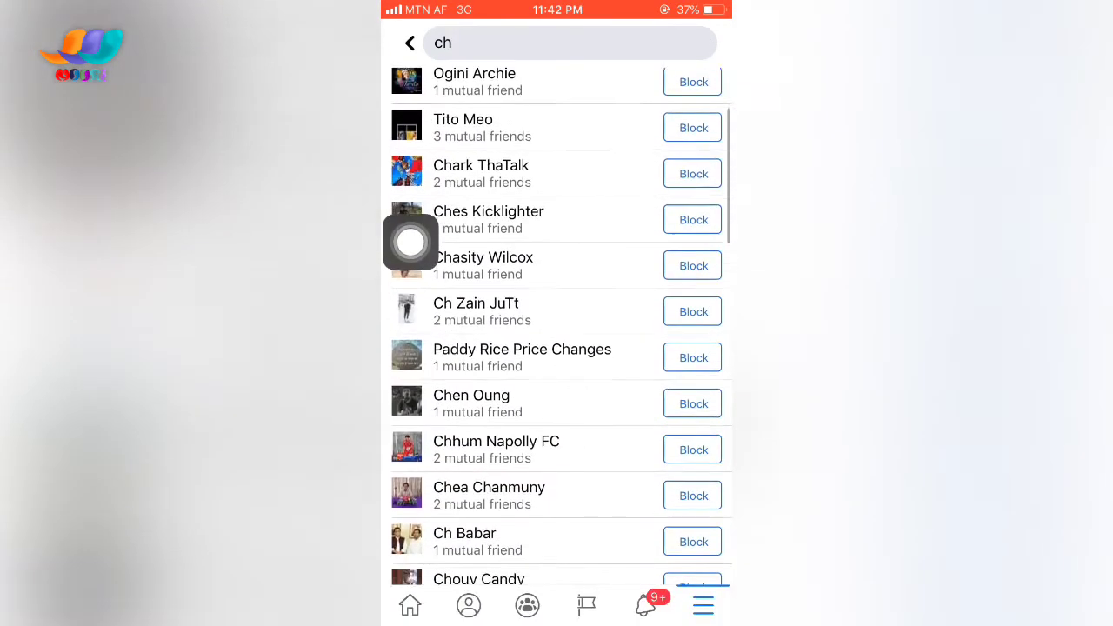
{"action": "left_click", "coordinate": [693, 335]}
{"action": "left_click", "coordinate": [640, 495]}
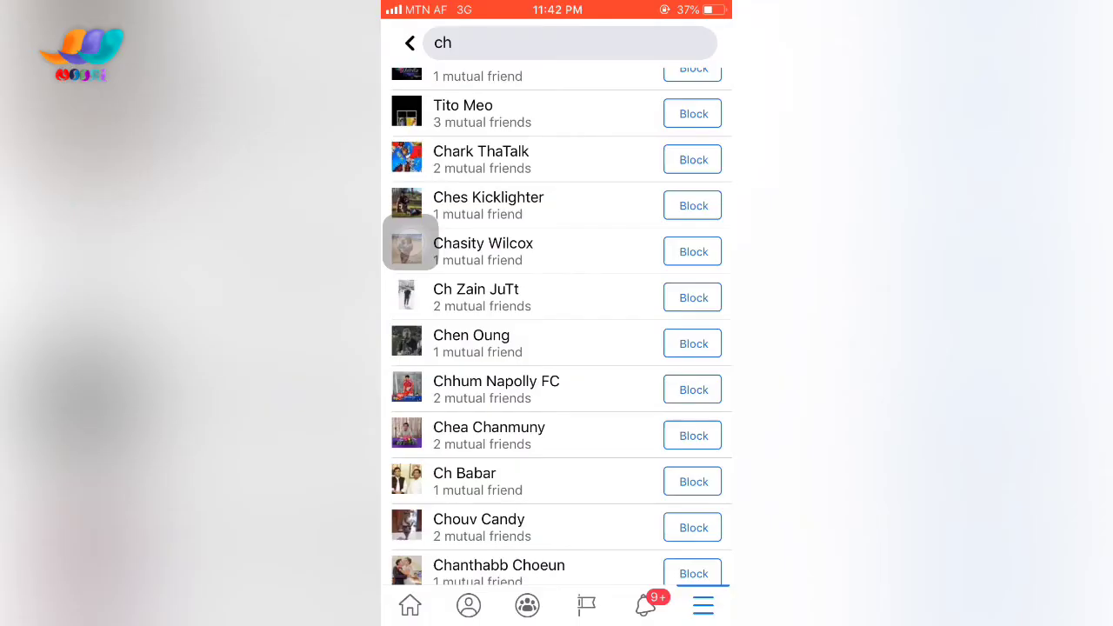
Step: Return to the Blocking page and check the newly blocked entry at the top
{"action": "left_click", "coordinate": [410, 43]}
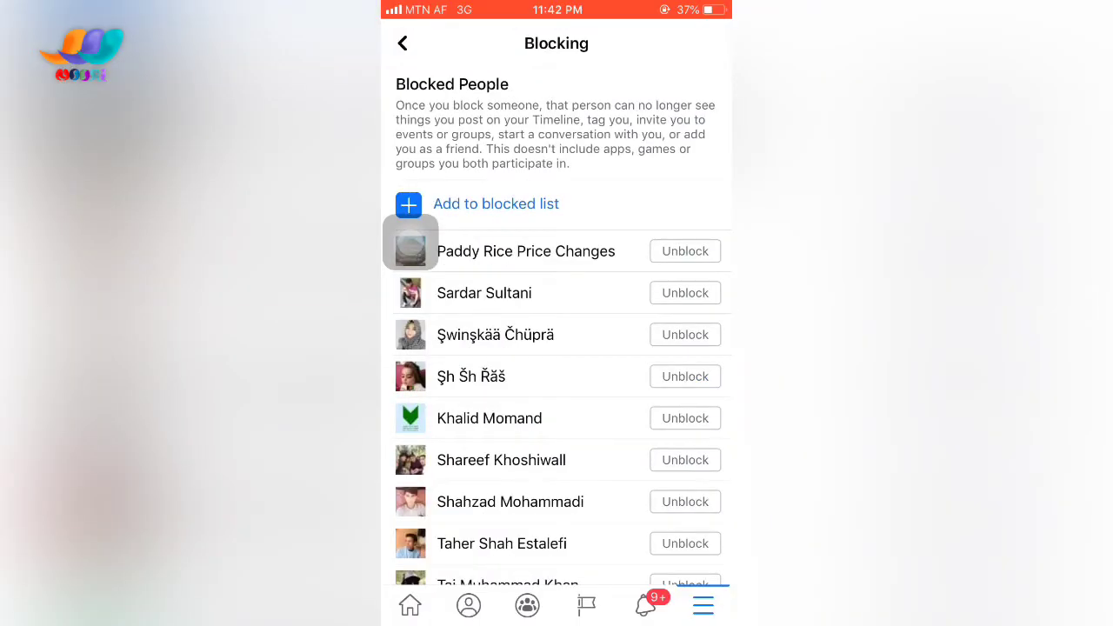
{"action": "mouse_move", "coordinate": [410, 242]}
{"action": "left_mouse_down"}
{"action": "mouse_move", "coordinate": [496, 293]}
{"action": "mouse_move", "coordinate": [666, 522]}
{"action": "mouse_move", "coordinate": [700, 134]}
{"action": "left_mouse_up"}
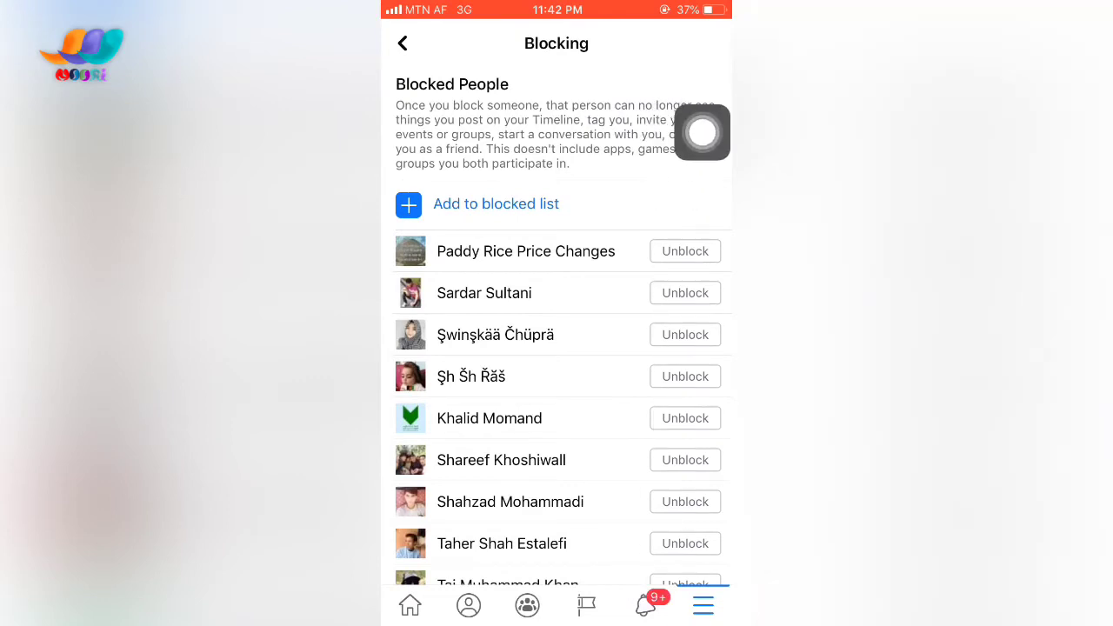
{"action": "scroll", "coordinate": [556, 408], "scroll_direction": "down", "scroll_amount": 3}
{"action": "scroll", "coordinate": [557, 409], "scroll_direction": "up", "scroll_amount": 3}
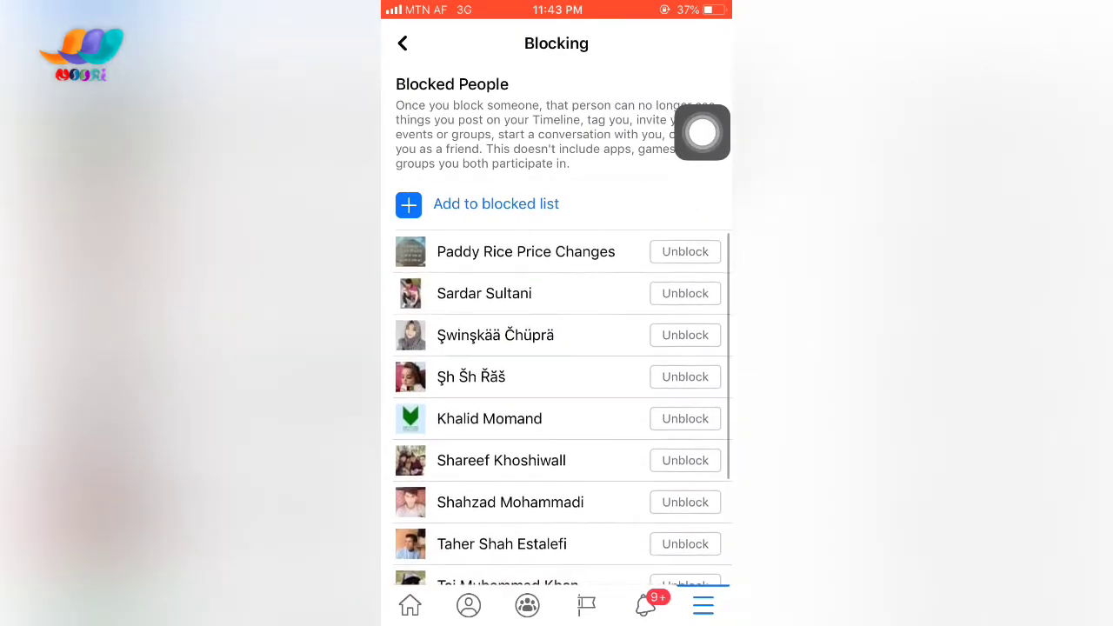
{"action": "mouse_move", "coordinate": [702, 133]}
{"action": "left_mouse_down"}
{"action": "mouse_move", "coordinate": [562, 270]}
{"action": "mouse_move", "coordinate": [702, 247]}
{"action": "mouse_move", "coordinate": [566, 258]}
{"action": "mouse_move", "coordinate": [610, 268]}
{"action": "mouse_move", "coordinate": [564, 333]}
{"action": "mouse_move", "coordinate": [625, 422]}
{"action": "mouse_move", "coordinate": [702, 109]}
{"action": "left_mouse_up"}
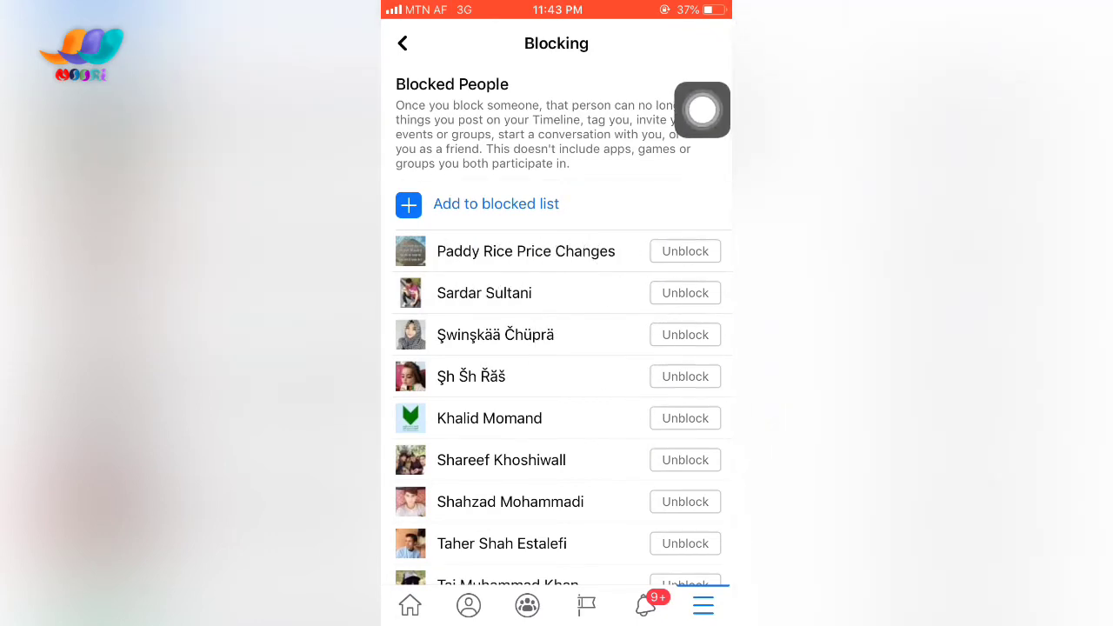
Step: Unblock the first five blocked entries, confirming Unblock in each dialog
{"action": "left_click", "coordinate": [685, 250]}
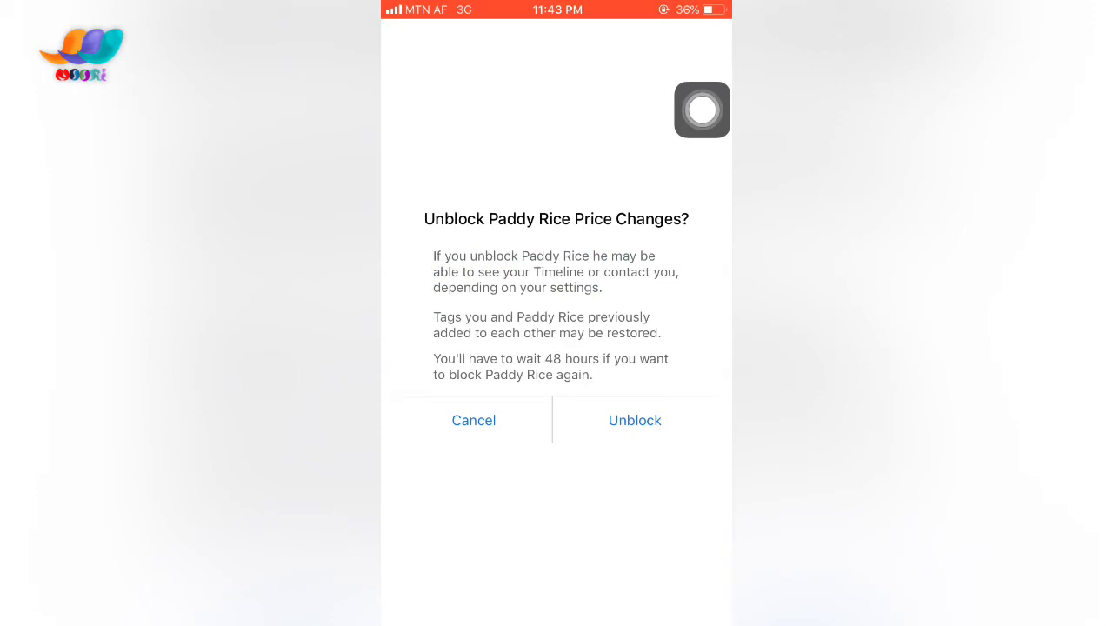
{"action": "left_click", "coordinate": [635, 420]}
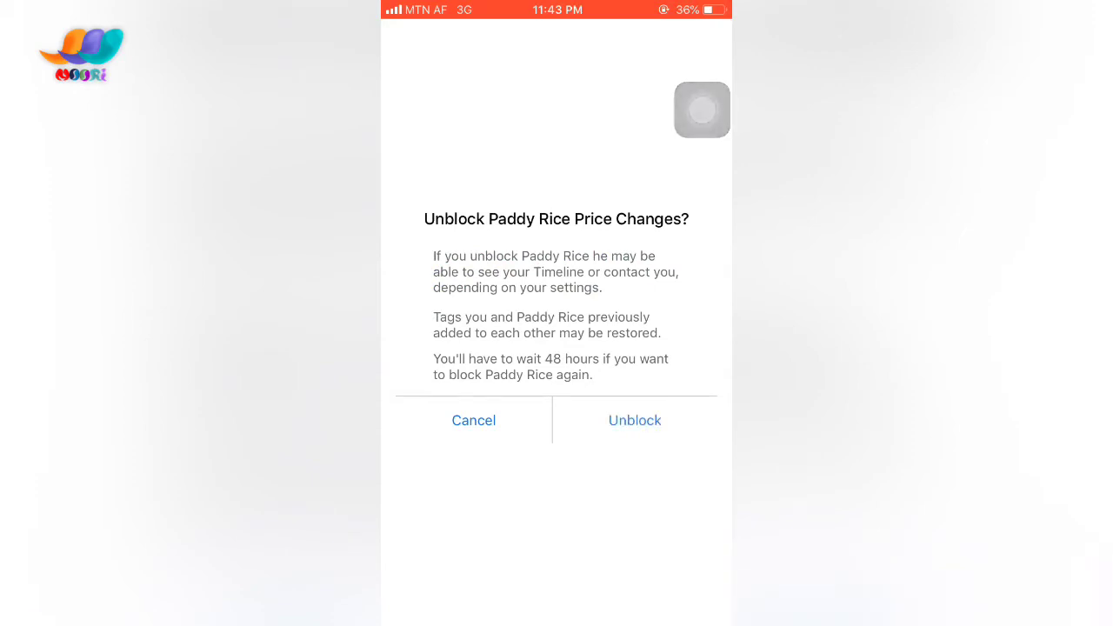
{"action": "mouse_move", "coordinate": [631, 412]}
{"action": "left_mouse_down"}
{"action": "mouse_move", "coordinate": [447, 425]}
{"action": "mouse_move", "coordinate": [442, 458]}
{"action": "mouse_move", "coordinate": [586, 501]}
{"action": "mouse_move", "coordinate": [667, 404]}
{"action": "mouse_move", "coordinate": [668, 440]}
{"action": "mouse_move", "coordinate": [701, 333]}
{"action": "left_mouse_up"}
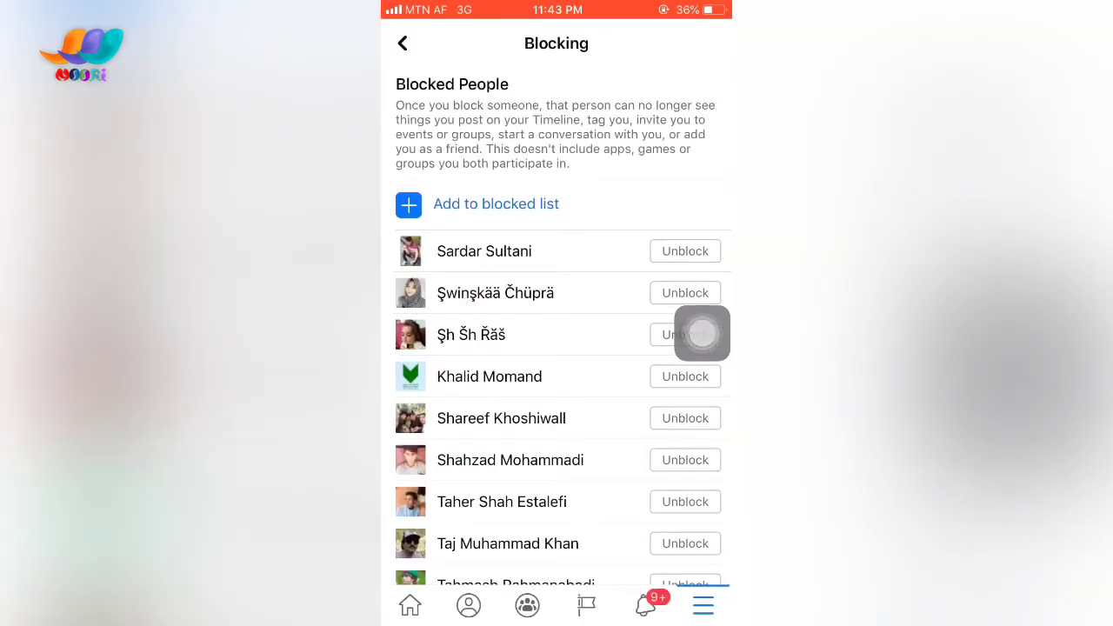
{"action": "left_click", "coordinate": [685, 251]}
{"action": "left_click", "coordinate": [636, 420]}
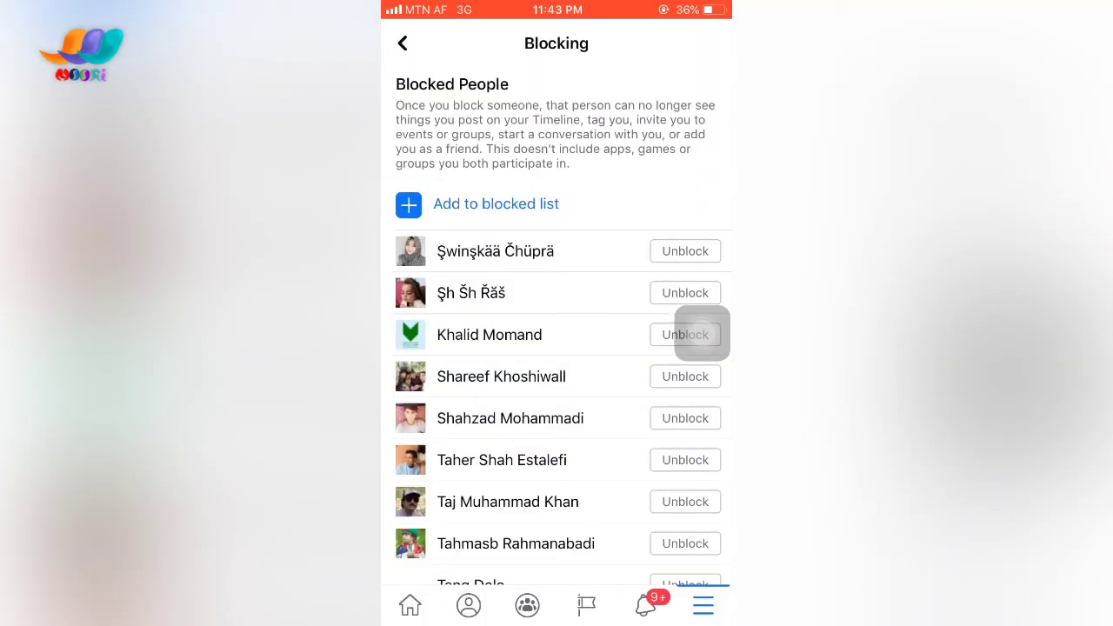
{"action": "left_click", "coordinate": [685, 250]}
{"action": "left_click", "coordinate": [636, 420]}
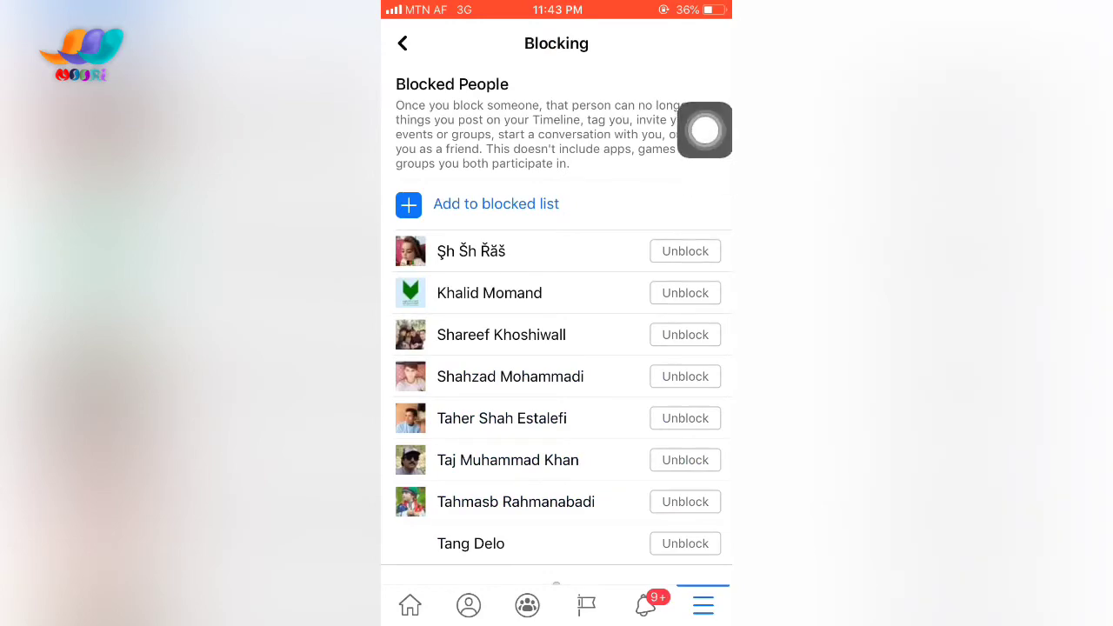
{"action": "left_click", "coordinate": [685, 250]}
{"action": "left_click", "coordinate": [634, 420]}
{"action": "left_click", "coordinate": [685, 250]}
{"action": "left_click", "coordinate": [635, 420]}
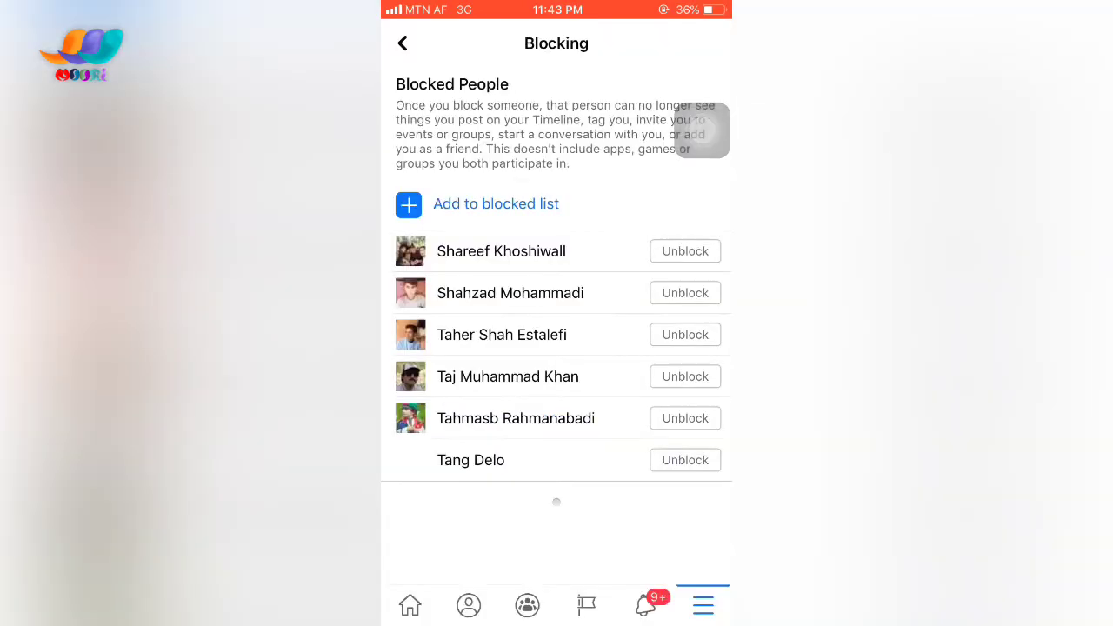
Step: Unblock the remaining six entries until the list is empty, then go back to the main menu
{"action": "left_click", "coordinate": [685, 251]}
{"action": "left_click", "coordinate": [635, 420]}
{"action": "left_click", "coordinate": [685, 251]}
{"action": "left_click", "coordinate": [635, 419]}
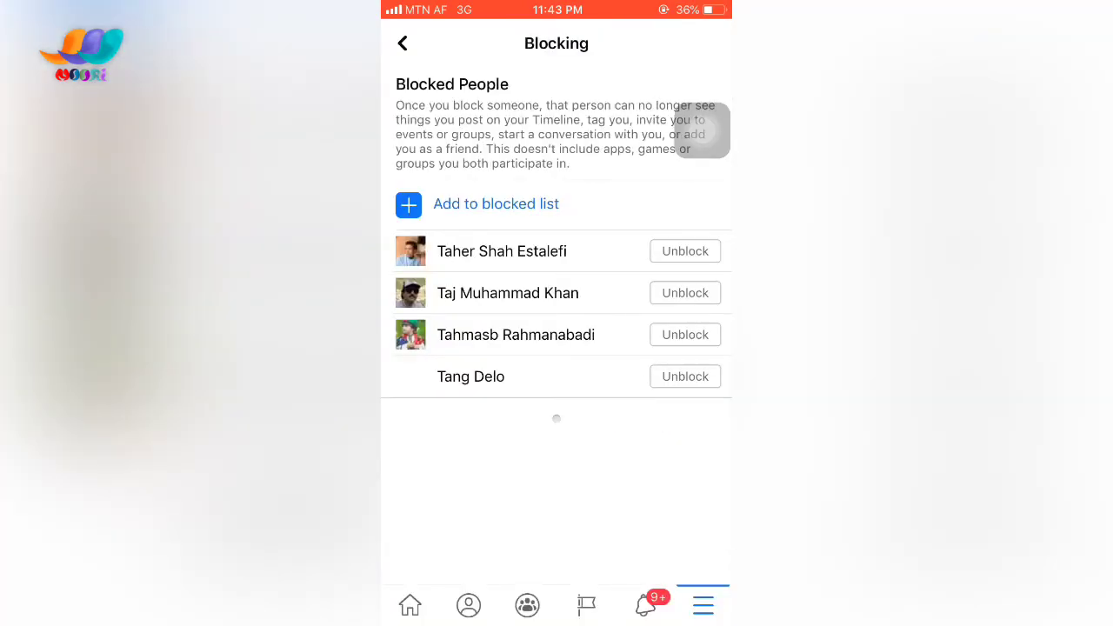
{"action": "left_click", "coordinate": [685, 250]}
{"action": "left_click", "coordinate": [635, 419]}
{"action": "left_click", "coordinate": [685, 250]}
{"action": "left_click", "coordinate": [634, 420]}
{"action": "left_click", "coordinate": [685, 250]}
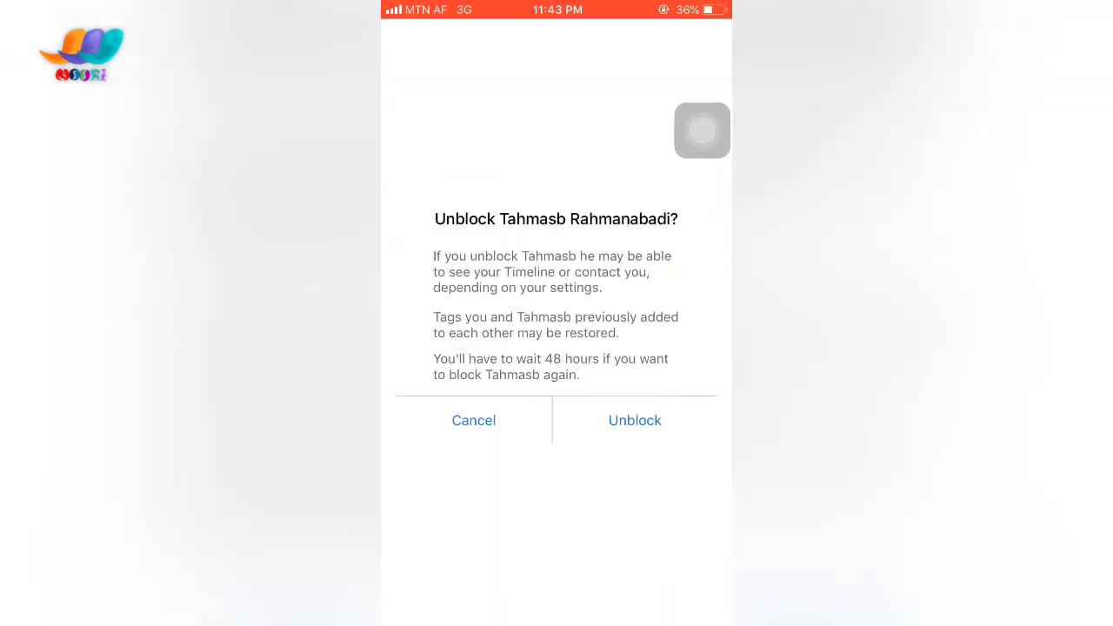
{"action": "left_click", "coordinate": [634, 420]}
{"action": "left_click", "coordinate": [685, 250]}
{"action": "left_click", "coordinate": [635, 420]}
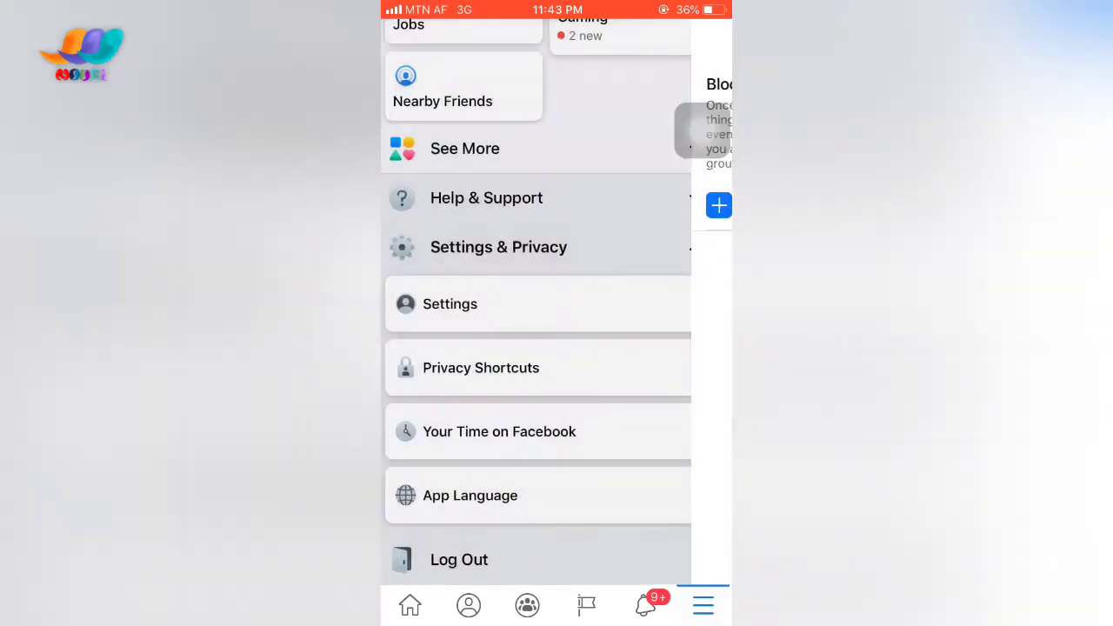
{"action": "left_click", "coordinate": [403, 42]}
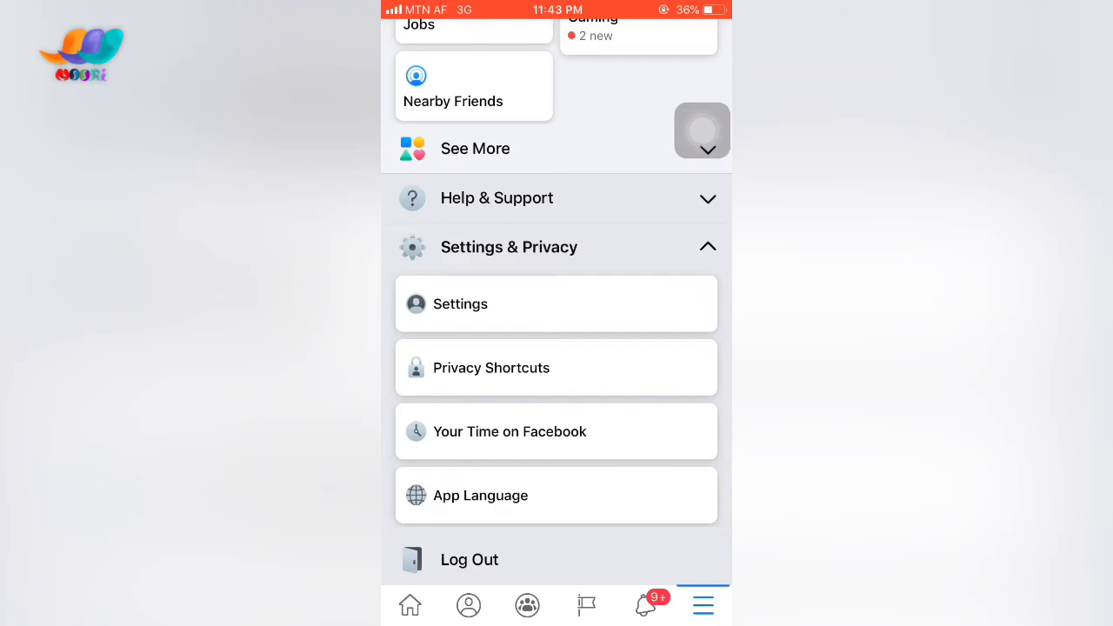
Step: Switch to the home feed and refresh it
{"action": "scroll", "coordinate": [556, 347], "scroll_direction": "up", "scroll_amount": 10}
{"action": "left_click", "coordinate": [410, 605]}
{"action": "left_click_drag", "start_coordinate": [556, 261], "coordinate": [556, 392]}
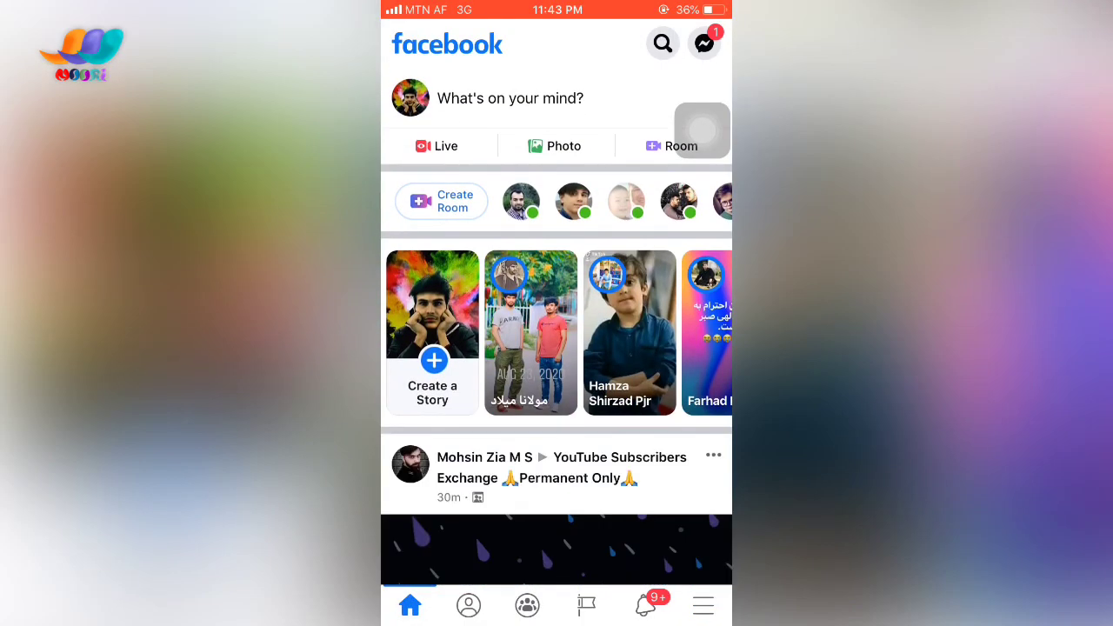
Step: From the menu, reach Settings > Blocking and confirm it reads 'You haven't blocked anyone yet.'
{"action": "left_click", "coordinate": [703, 605]}
{"action": "scroll", "coordinate": [557, 348], "scroll_direction": "down", "scroll_amount": 10}
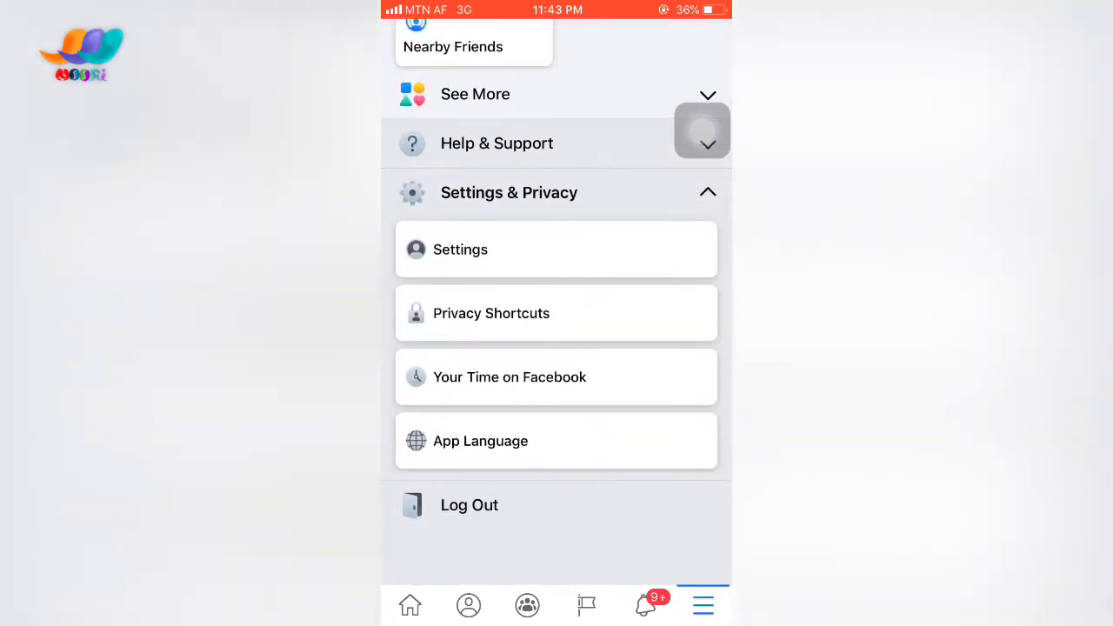
{"action": "left_click", "coordinate": [492, 368]}
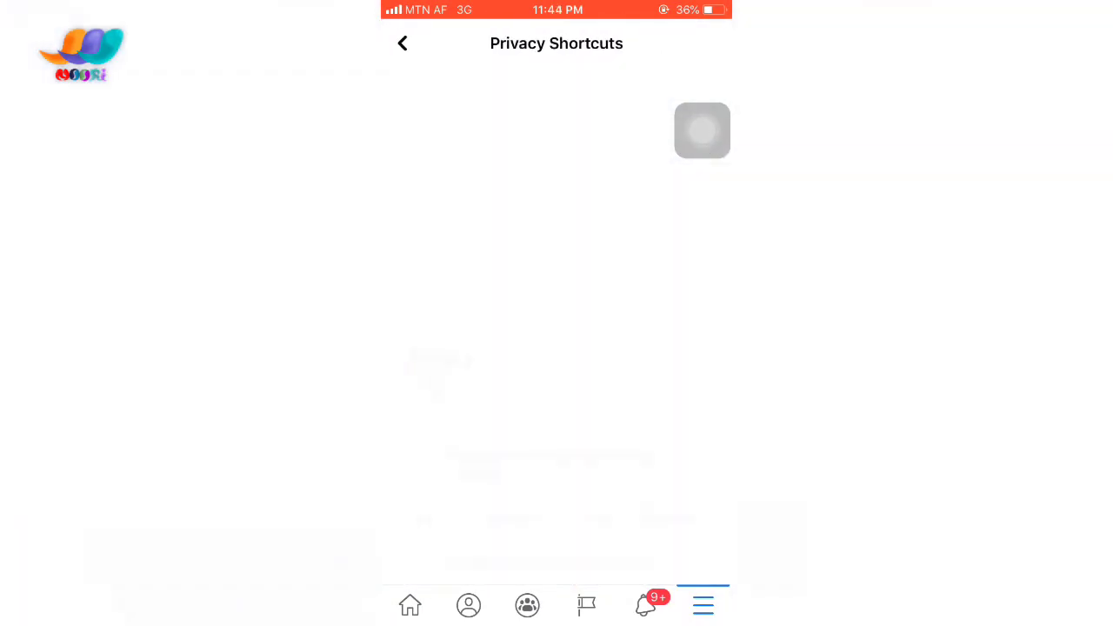
{"action": "left_click", "coordinate": [402, 43]}
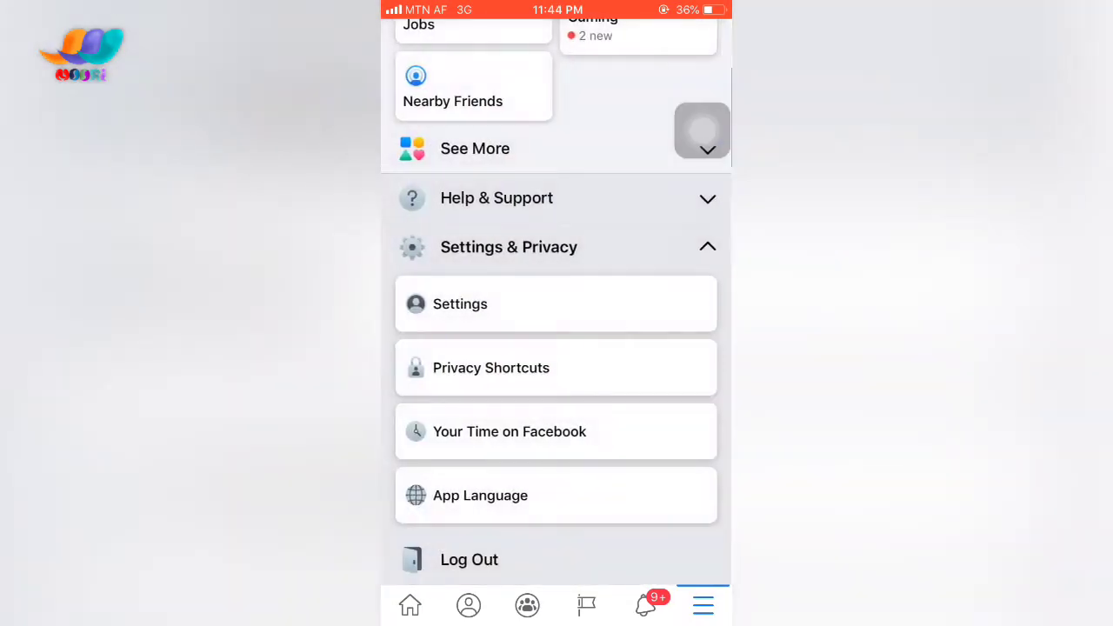
{"action": "left_click", "coordinate": [460, 303]}
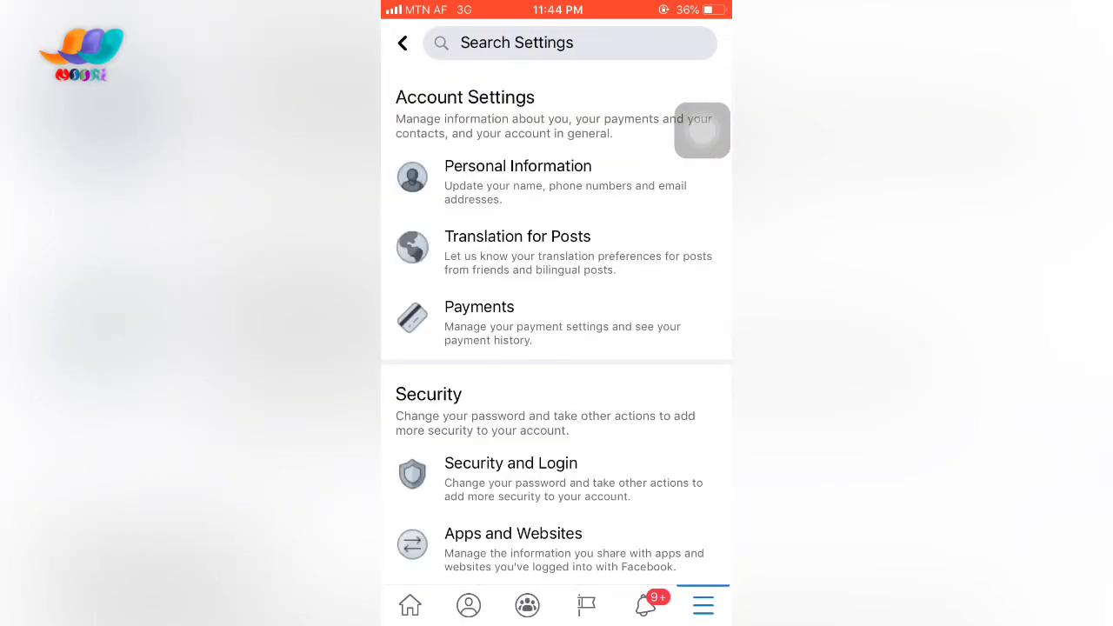
{"action": "scroll", "coordinate": [556, 348], "scroll_direction": "down", "scroll_amount": 5}
{"action": "scroll", "coordinate": [556, 348], "scroll_direction": "down", "scroll_amount": 1}
{"action": "left_click", "coordinate": [475, 410]}
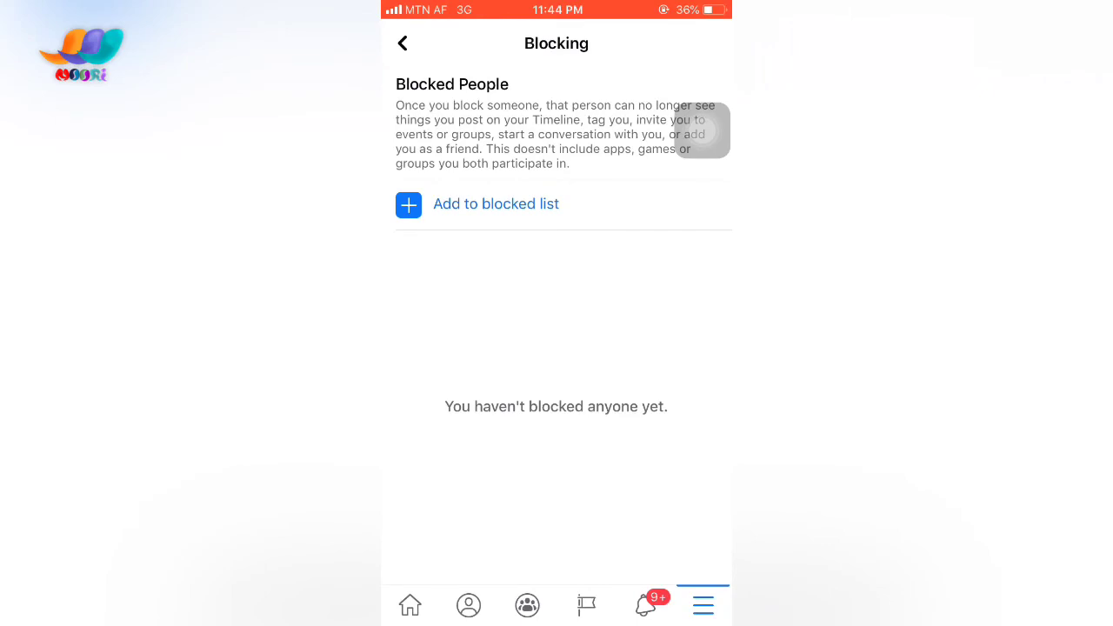
Step: Go back to the Settings list and then to the home feed
{"action": "left_click", "coordinate": [402, 43]}
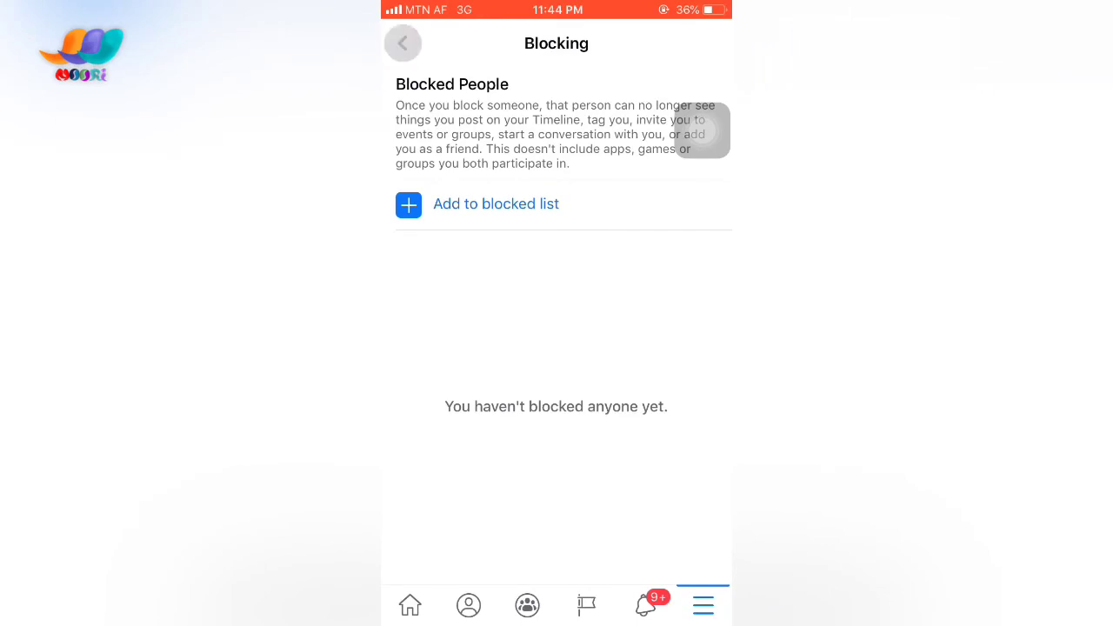
{"action": "scroll", "coordinate": [608, 476], "scroll_direction": "down", "scroll_amount": 4}
{"action": "scroll", "coordinate": [556, 348], "scroll_direction": "up", "scroll_amount": 5}
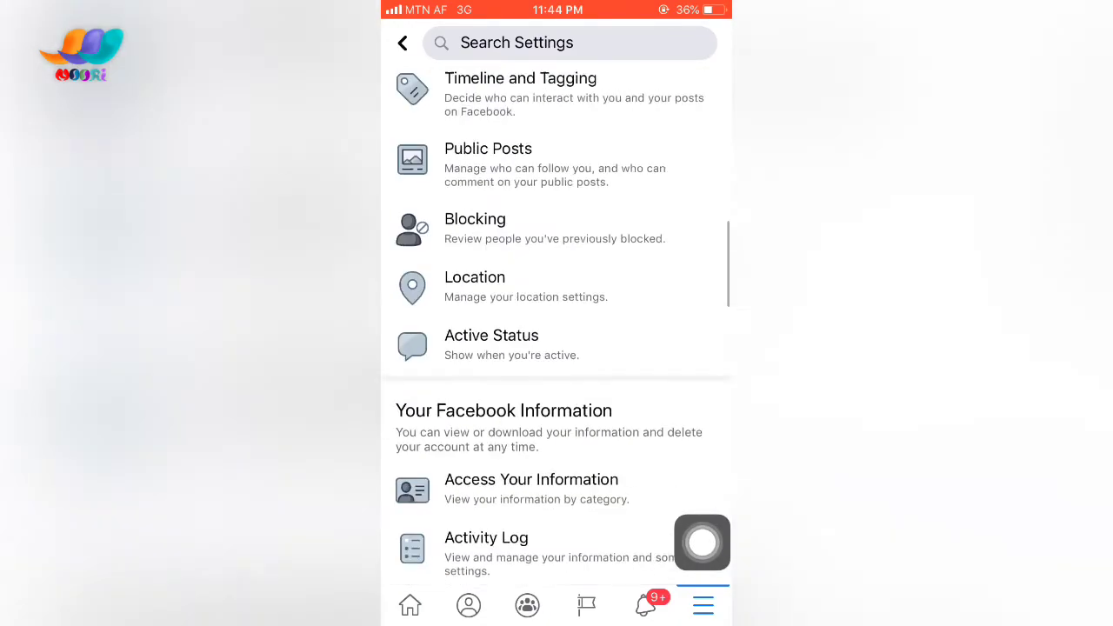
{"action": "left_click", "coordinate": [410, 605]}
{"action": "scroll", "coordinate": [557, 348], "scroll_direction": "down", "scroll_amount": 10}
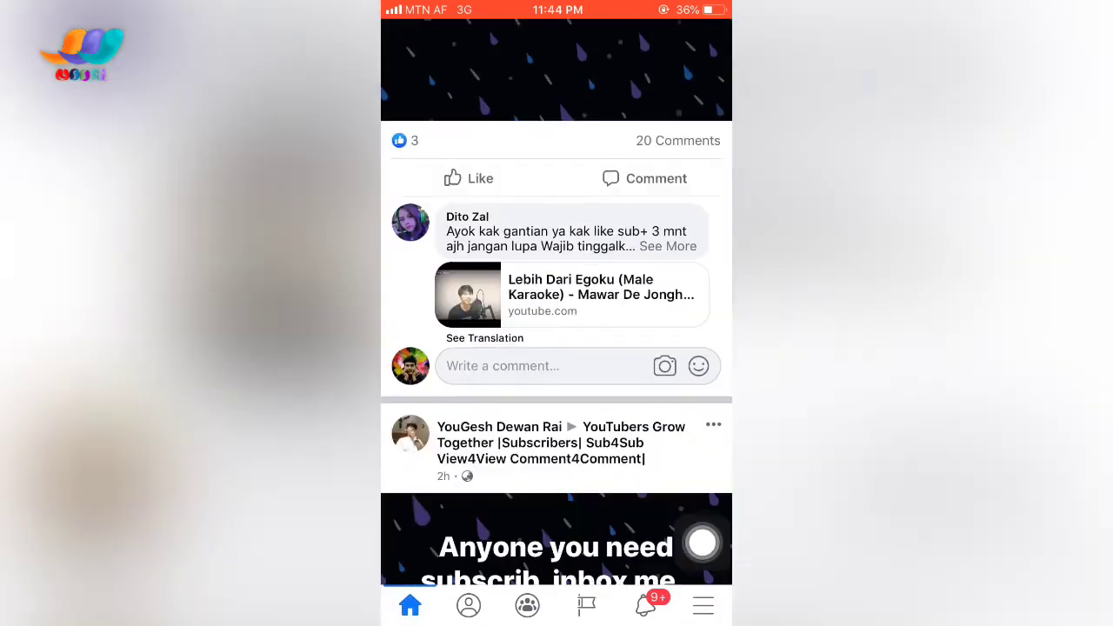